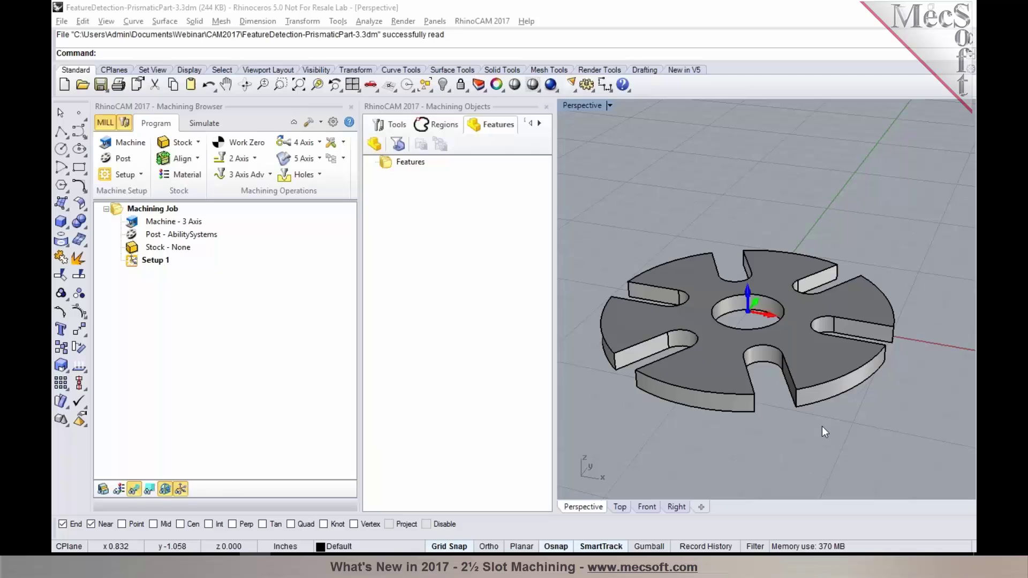
Step: Detect machining features on the part: six slots, a planar face and a hole
{"action": "scroll", "coordinate": [761, 323], "scroll_direction": "up", "scroll_amount": 4}
{"action": "scroll", "coordinate": [769, 339], "scroll_direction": "down", "scroll_amount": 4}
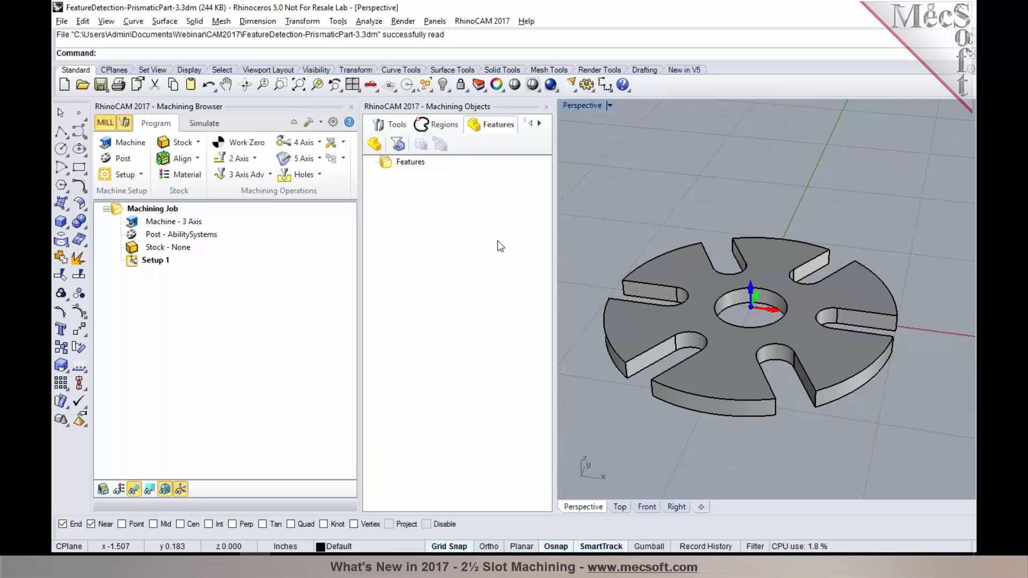
{"action": "left_click", "coordinate": [378, 147]}
{"action": "left_click", "coordinate": [662, 329]}
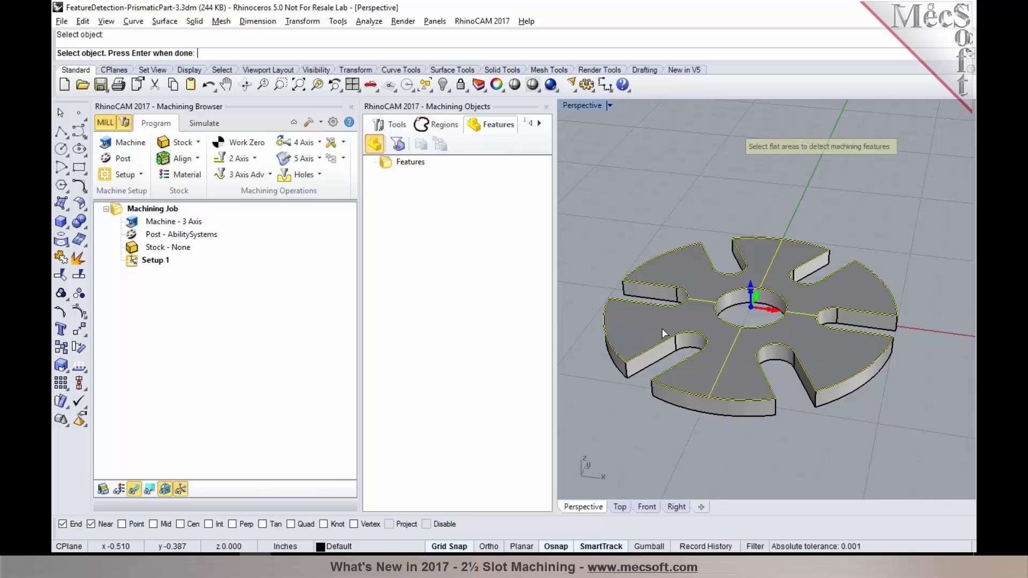
{"action": "key", "text": "Return"}
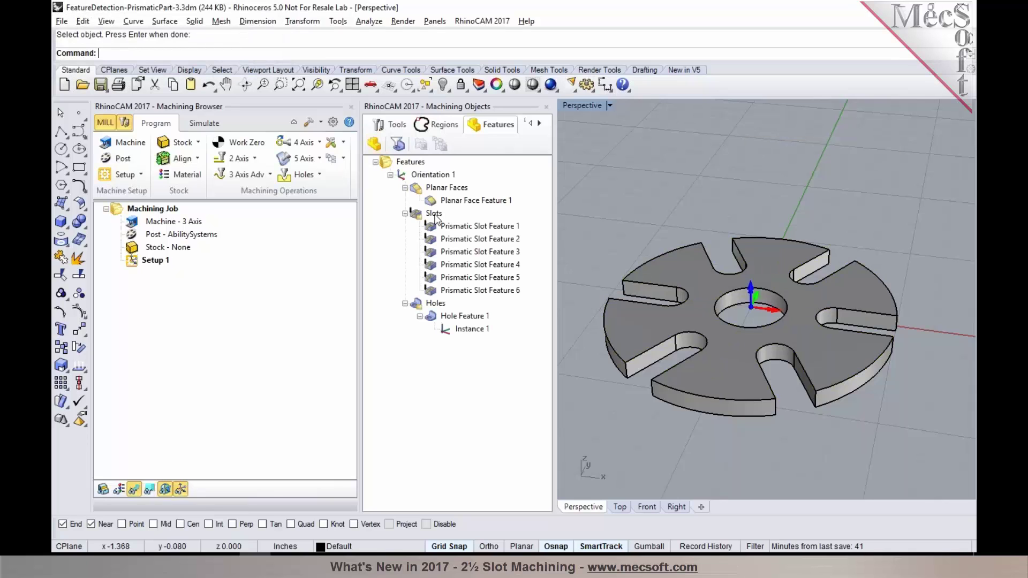
{"action": "left_click", "coordinate": [434, 214]}
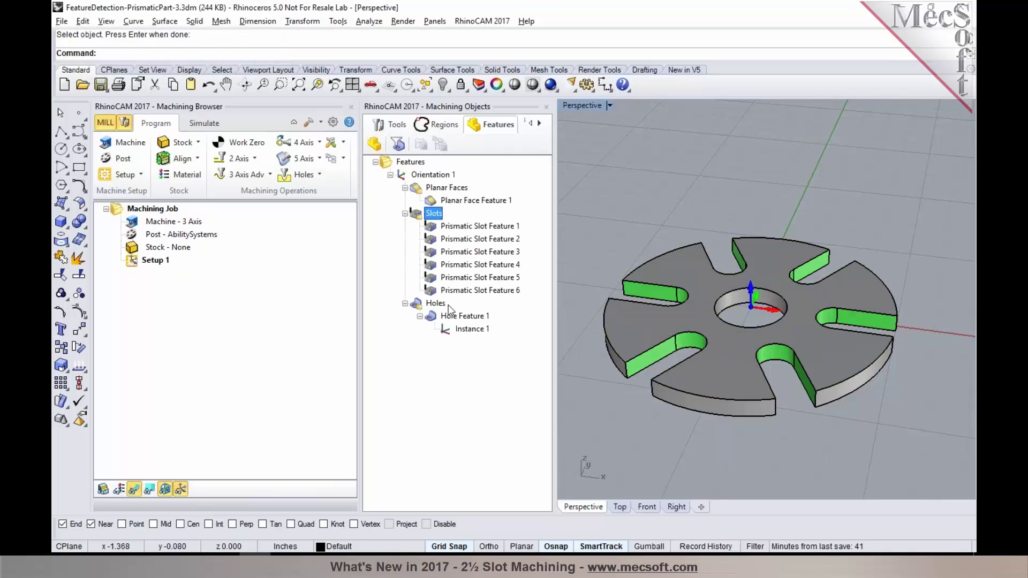
Step: Glance at the tools list, then close the Machining Objects panel
{"action": "left_click", "coordinate": [397, 127]}
{"action": "left_click", "coordinate": [546, 107]}
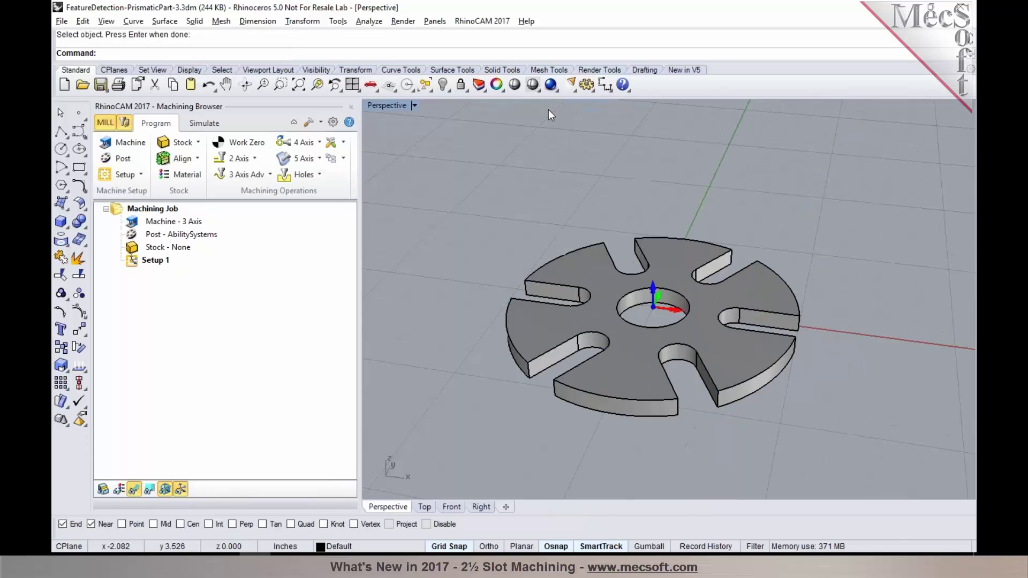
{"action": "scroll", "coordinate": [615, 312], "scroll_direction": "up", "scroll_amount": 3}
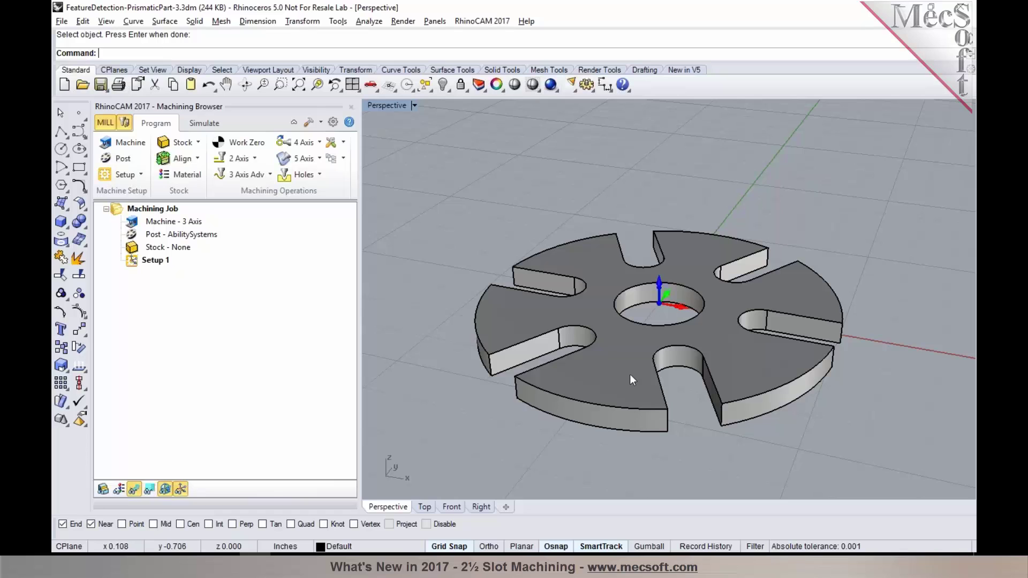
Step: Choose Slotting from the 2 Axis operations in the Program tab
{"action": "left_click", "coordinate": [251, 159]}
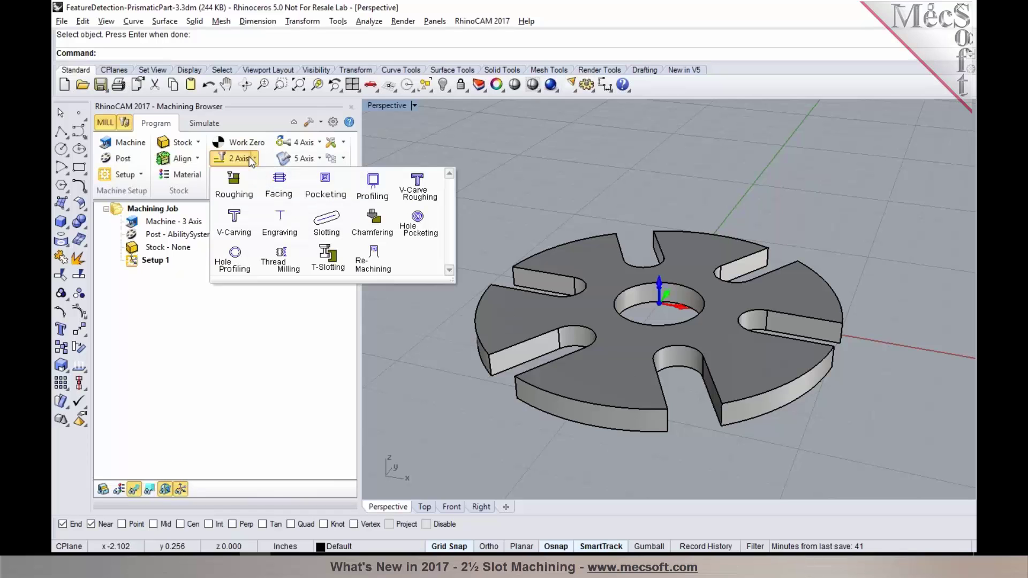
{"action": "left_click", "coordinate": [328, 231]}
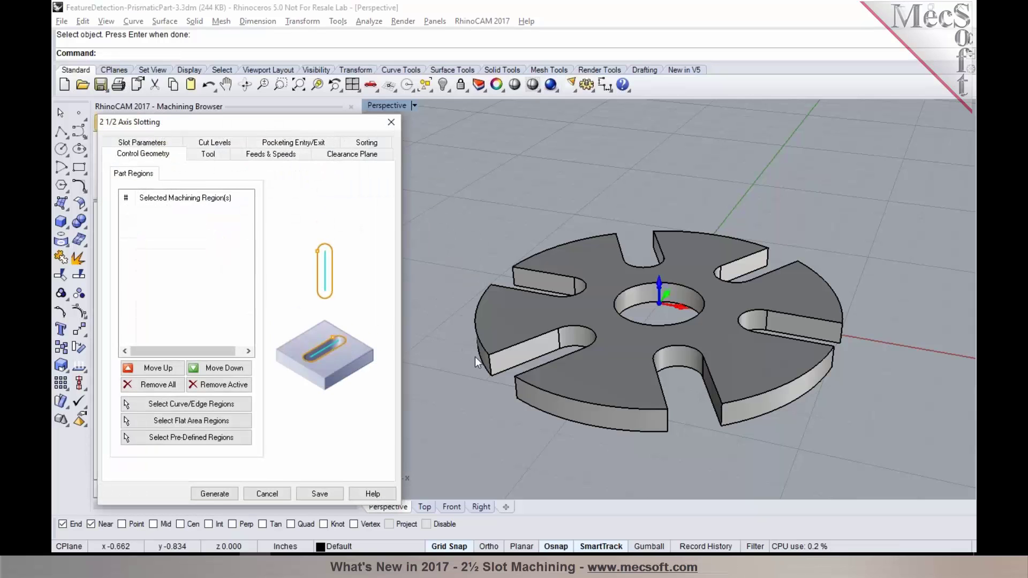
Step: Pick the two front slots' edges as regions, yielding DriveRegion 1 through 6
{"action": "left_click", "coordinate": [180, 402]}
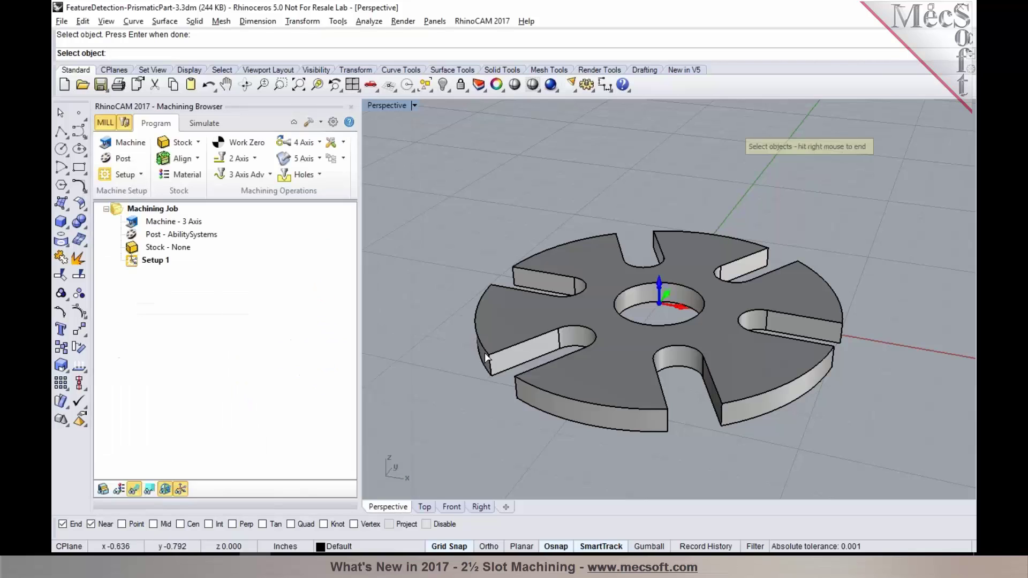
{"action": "left_click", "coordinate": [498, 354]}
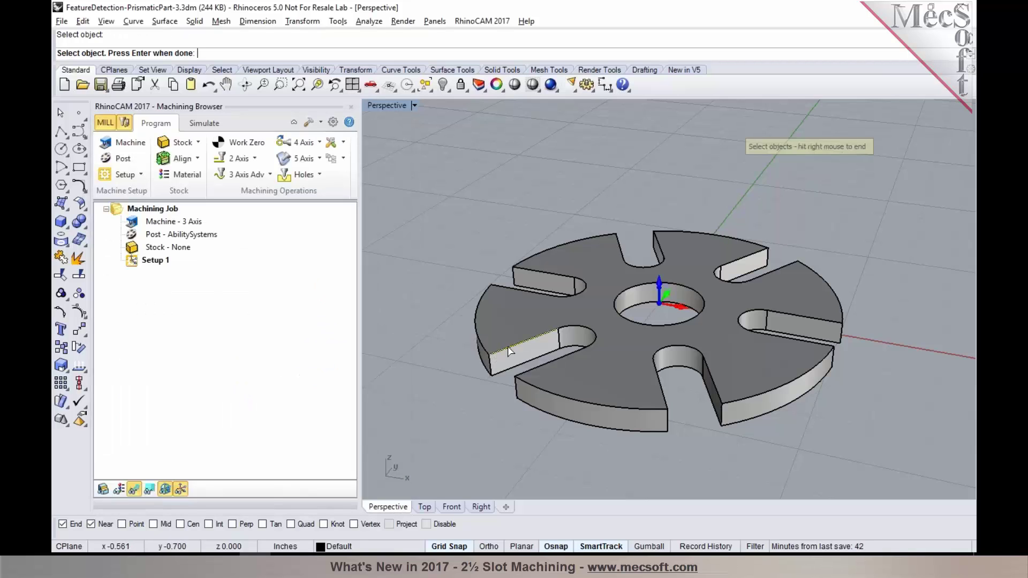
{"action": "left_click", "coordinate": [572, 331]}
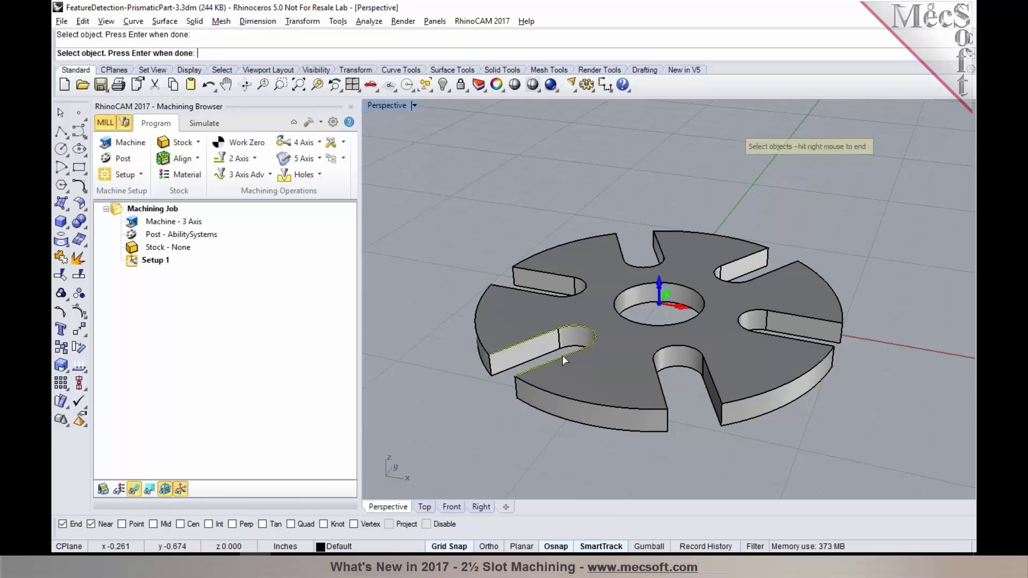
{"action": "left_click", "coordinate": [661, 391]}
{"action": "left_click", "coordinate": [718, 400]}
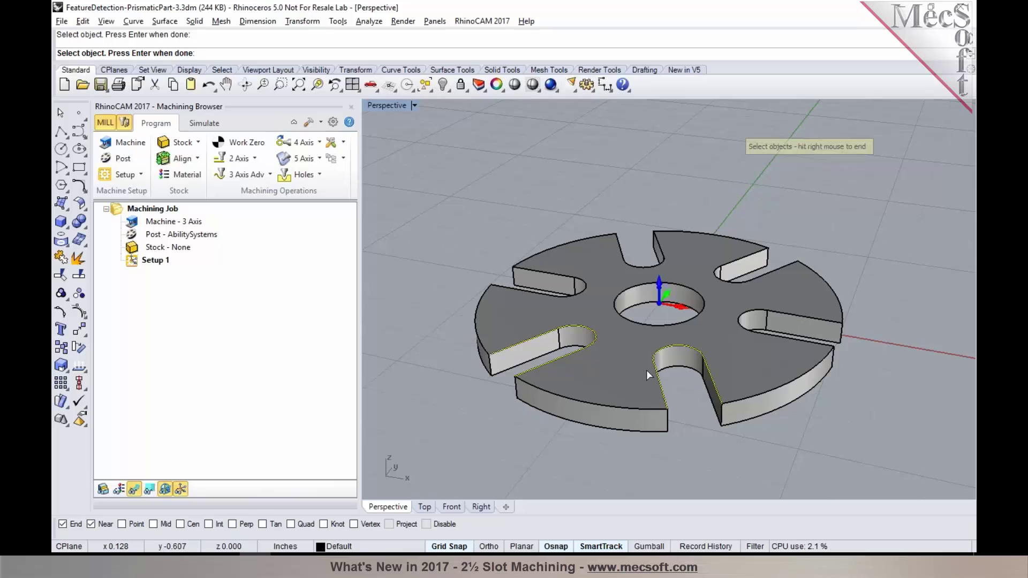
{"action": "right_click", "coordinate": [657, 377]}
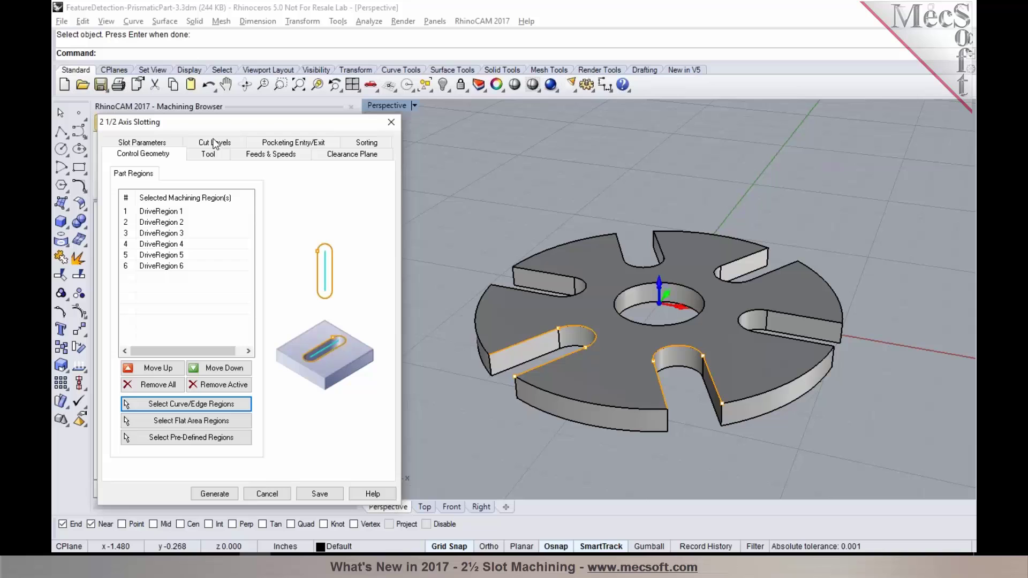
Step: Use FLATMILL-1/4 INCH with 0.125 total cut depth and generate the slotting toolpath
{"action": "left_click", "coordinate": [209, 154]}
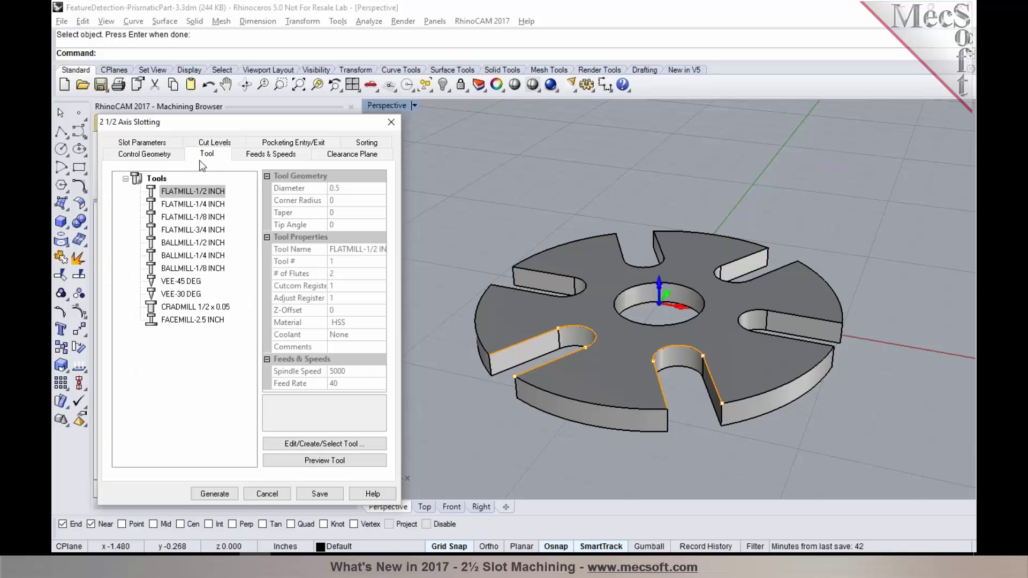
{"action": "left_click", "coordinate": [178, 206]}
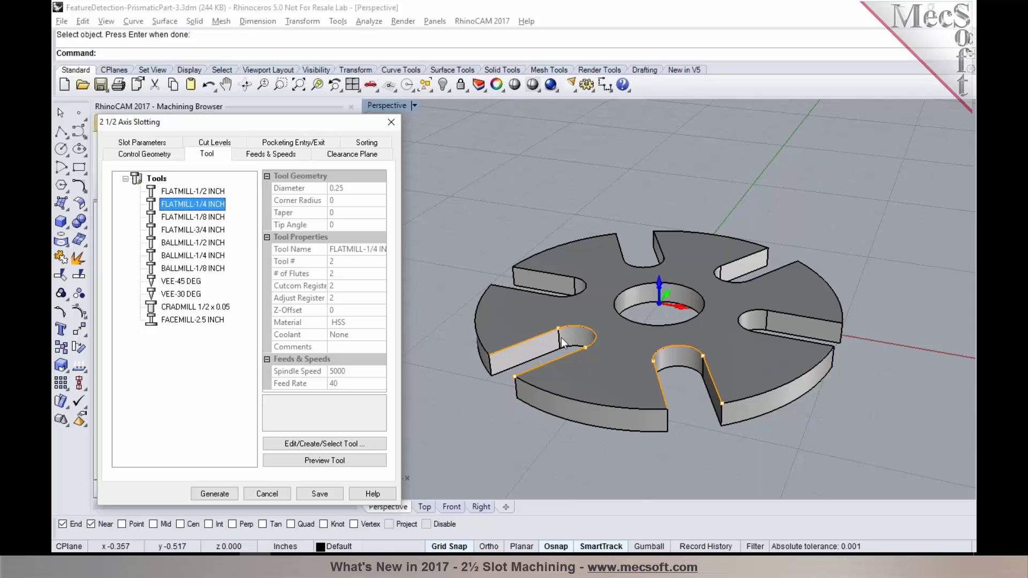
{"action": "left_click", "coordinate": [131, 142]}
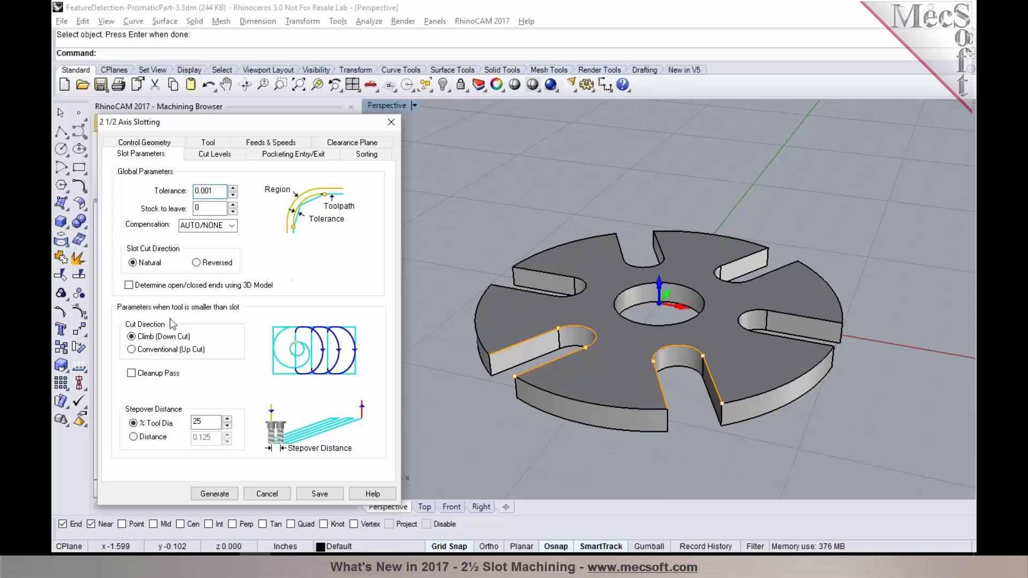
{"action": "left_click", "coordinate": [217, 157]}
{"action": "left_click", "coordinate": [230, 250]}
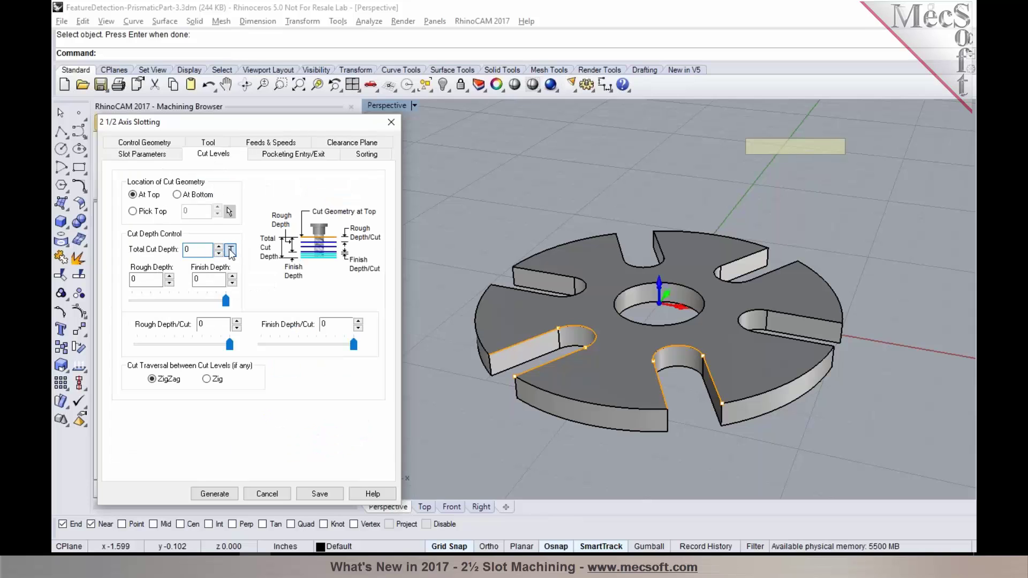
{"action": "left_click", "coordinate": [491, 373]}
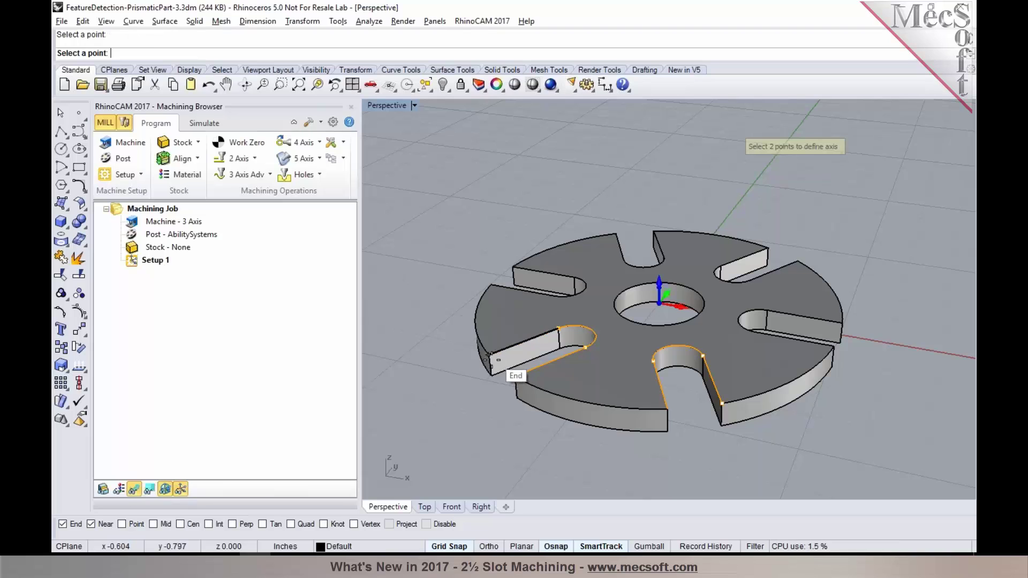
{"action": "left_click", "coordinate": [490, 373]}
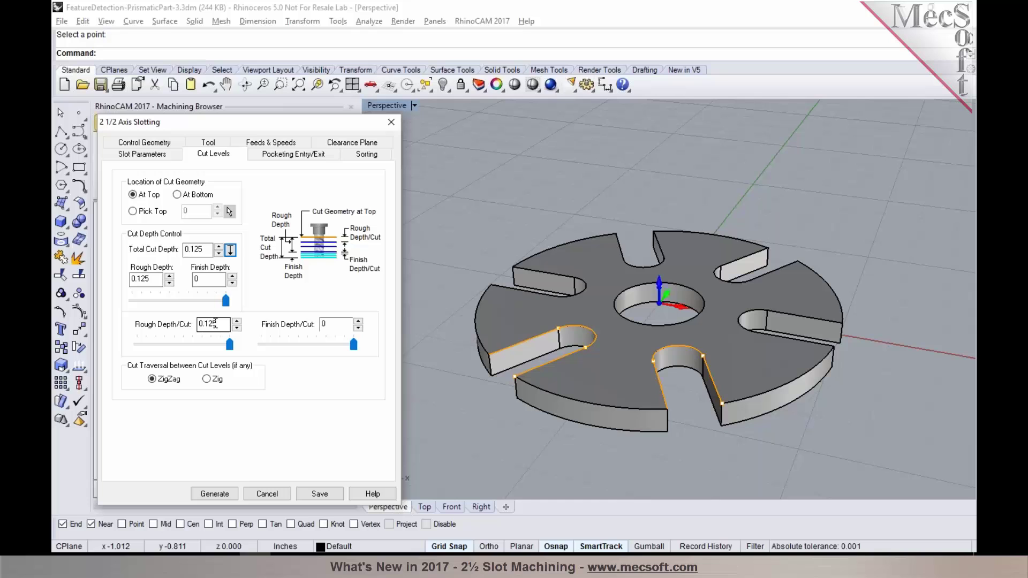
{"action": "left_click", "coordinate": [227, 490]}
Step: Drag FLATMILL-1/8 INCH from the Tools list onto the 2 1/2 Axis Slotting operation
{"action": "right_click_drag", "start_coordinate": [449, 429], "coordinate": [446, 375]}
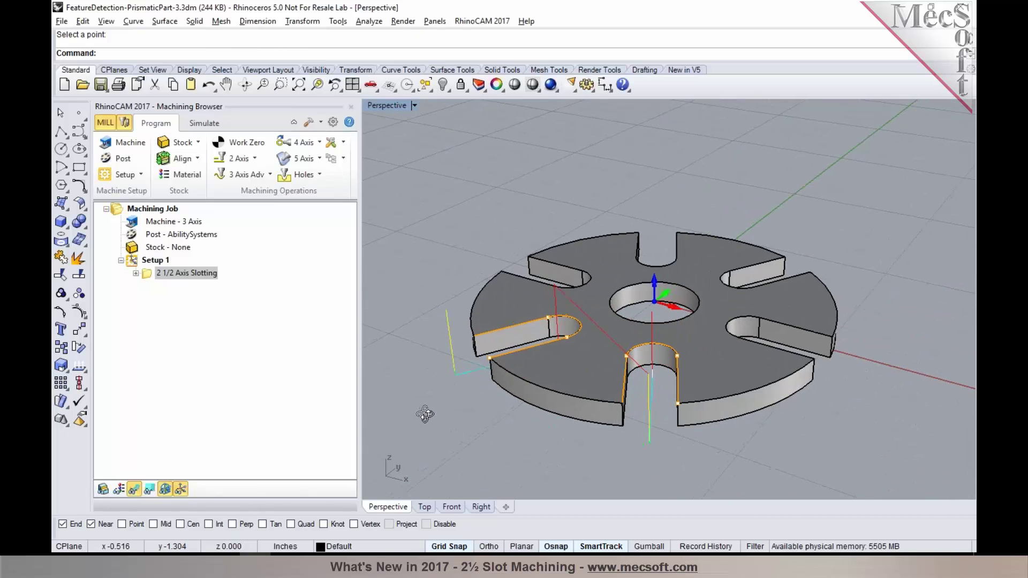
{"action": "scroll", "coordinate": [446, 369], "scroll_direction": "up", "scroll_amount": 3}
{"action": "scroll", "coordinate": [448, 370], "scroll_direction": "up", "scroll_amount": 2}
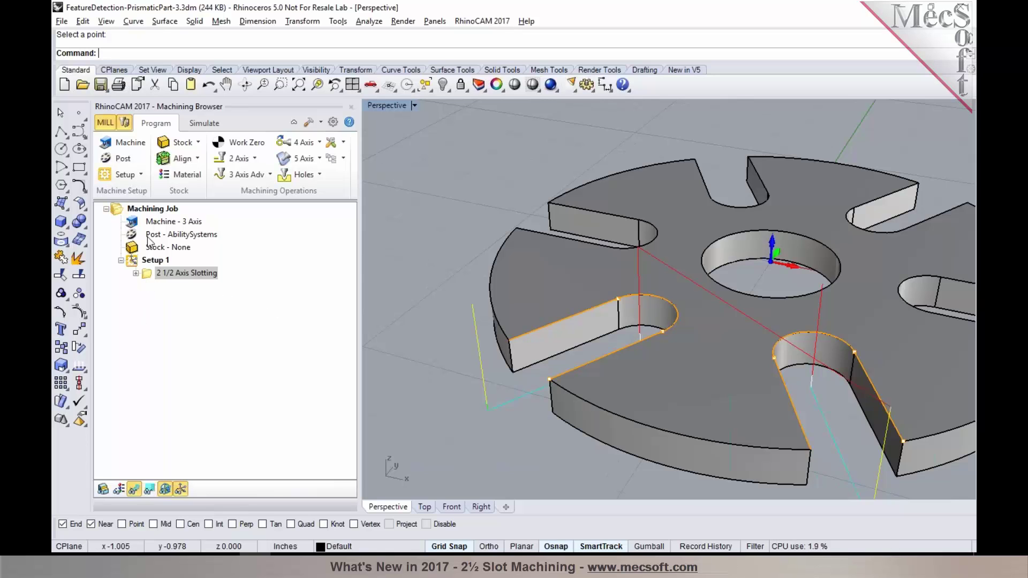
{"action": "left_click", "coordinate": [125, 123]}
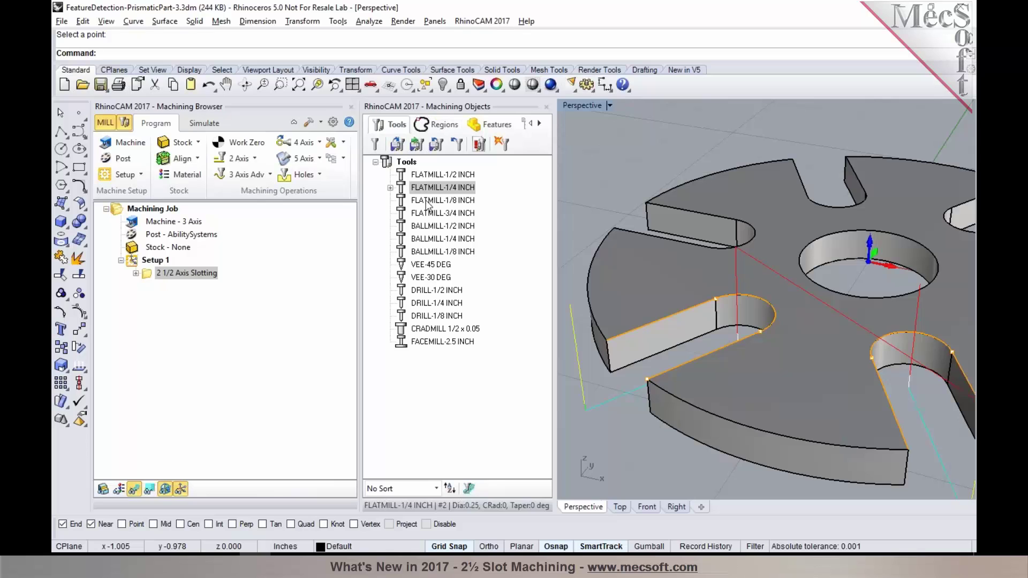
{"action": "left_click", "coordinate": [402, 202]}
{"action": "left_click_drag", "start_coordinate": [403, 202], "coordinate": [194, 271]}
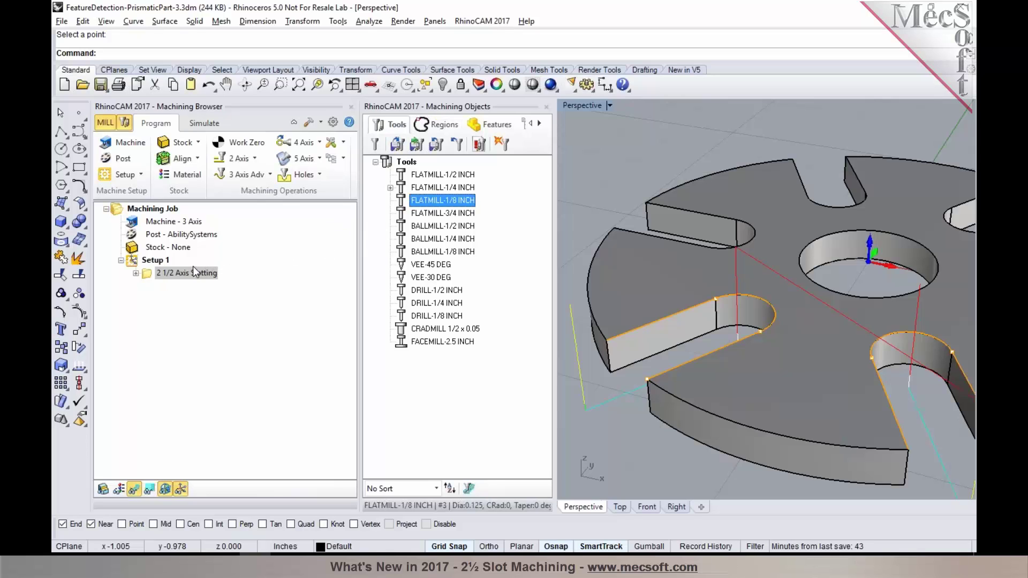
{"action": "left_click", "coordinate": [136, 273]}
{"action": "left_click", "coordinate": [136, 273]}
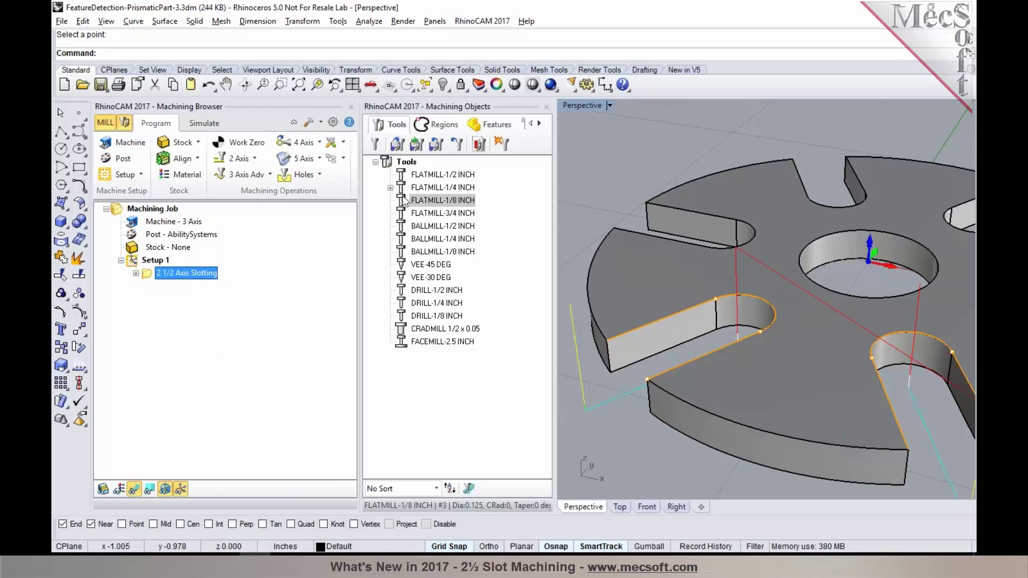
{"action": "left_click_drag", "start_coordinate": [407, 203], "coordinate": [220, 278]}
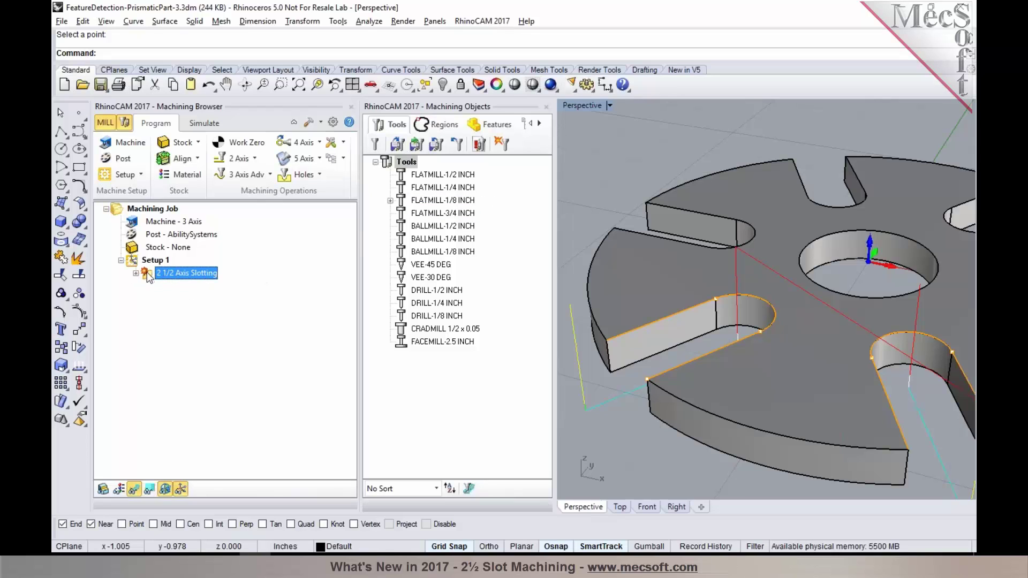
Step: Regenerate the 2 1/2 Axis Slotting toolpath using the 1/8-inch flat mill
{"action": "left_click", "coordinate": [136, 274]}
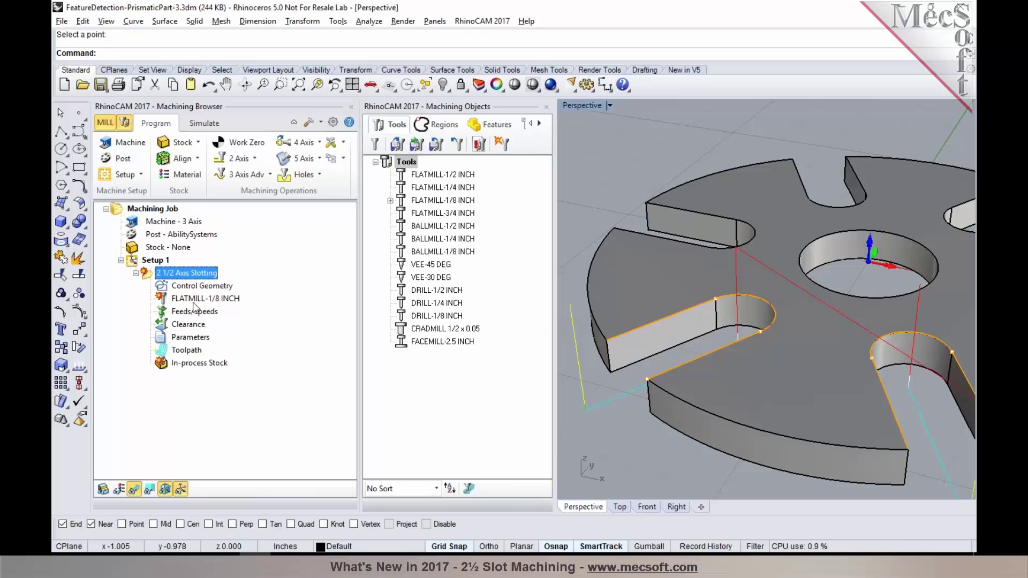
{"action": "left_click", "coordinate": [137, 274]}
{"action": "right_click", "coordinate": [147, 275]}
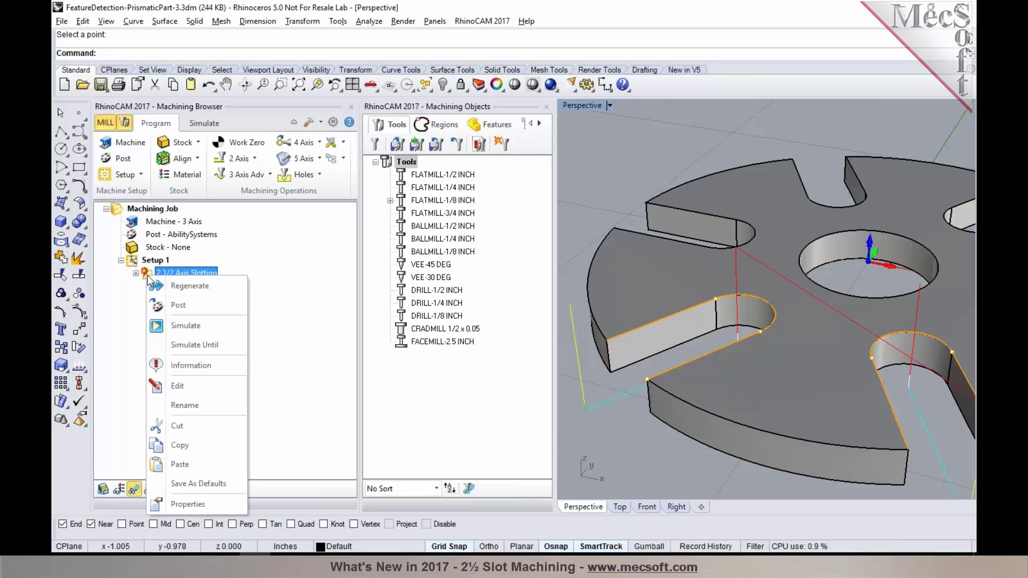
{"action": "left_click", "coordinate": [155, 286]}
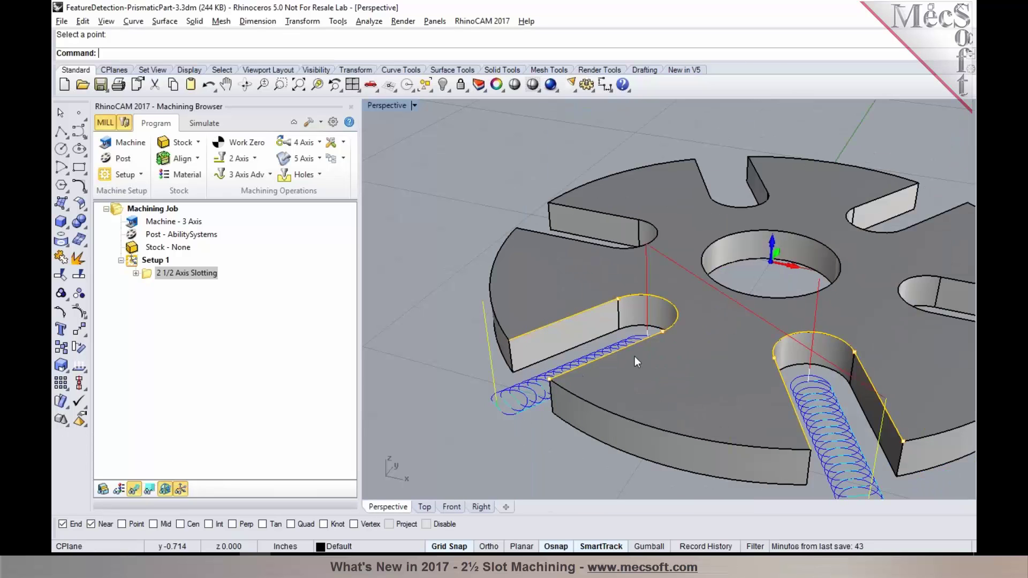
Step: Zoom and orbit to inspect the coiled helical passes along both front slots
{"action": "scroll", "coordinate": [687, 308], "scroll_direction": "down", "scroll_amount": 3}
{"action": "scroll", "coordinate": [767, 385], "scroll_direction": "up", "scroll_amount": 3}
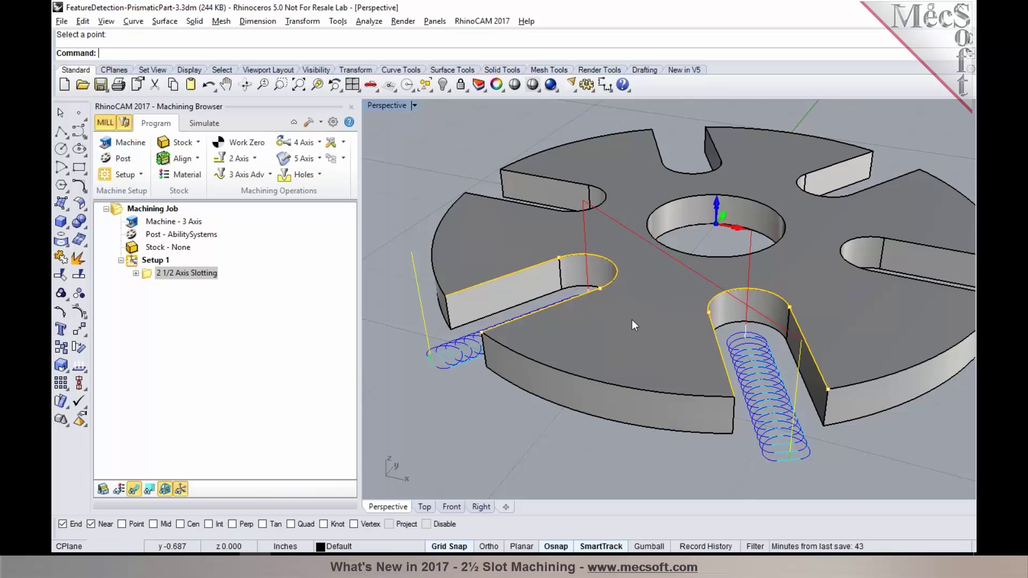
{"action": "scroll", "coordinate": [611, 333], "scroll_direction": "down", "scroll_amount": 2}
{"action": "right_click_drag", "start_coordinate": [610, 333], "coordinate": [598, 333]}
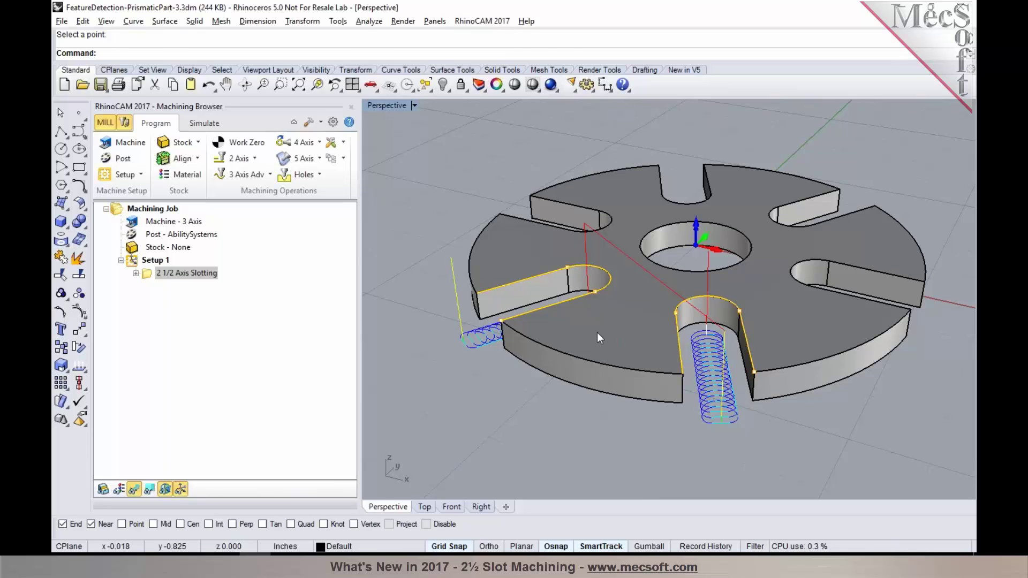
{"action": "left_click", "coordinate": [253, 160]}
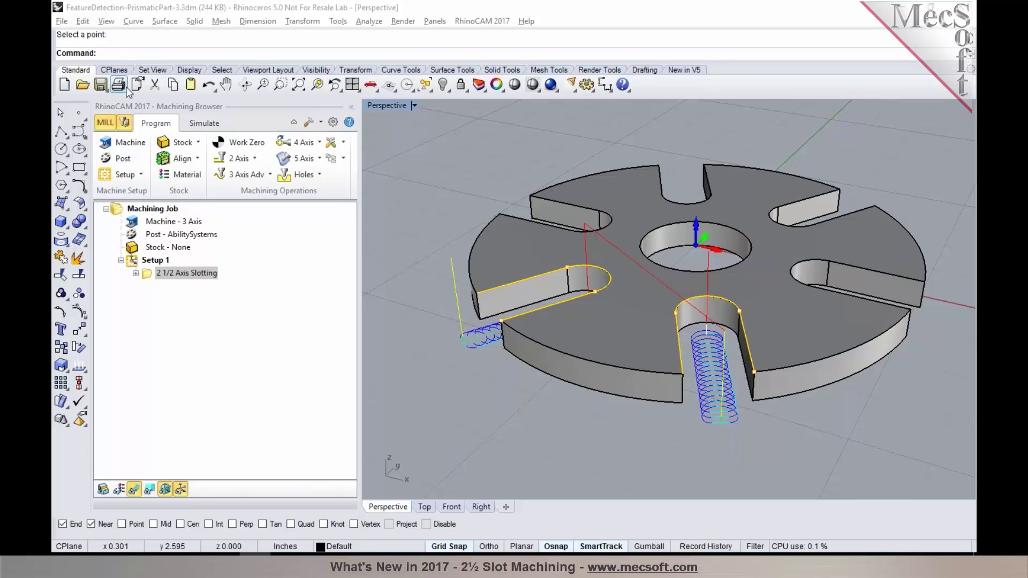
{"action": "double_click", "coordinate": [146, 274]}
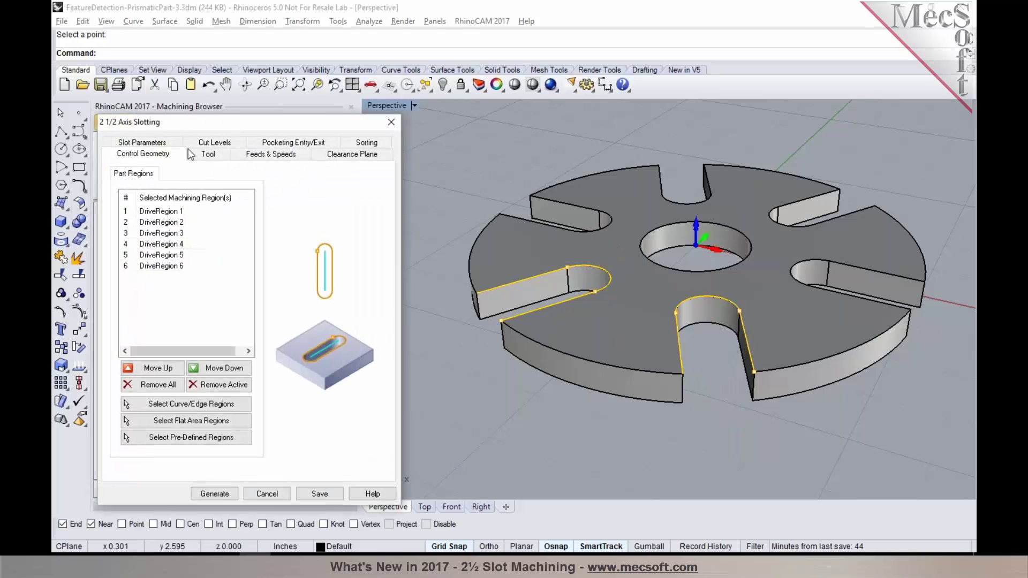
{"action": "left_click", "coordinate": [199, 144]}
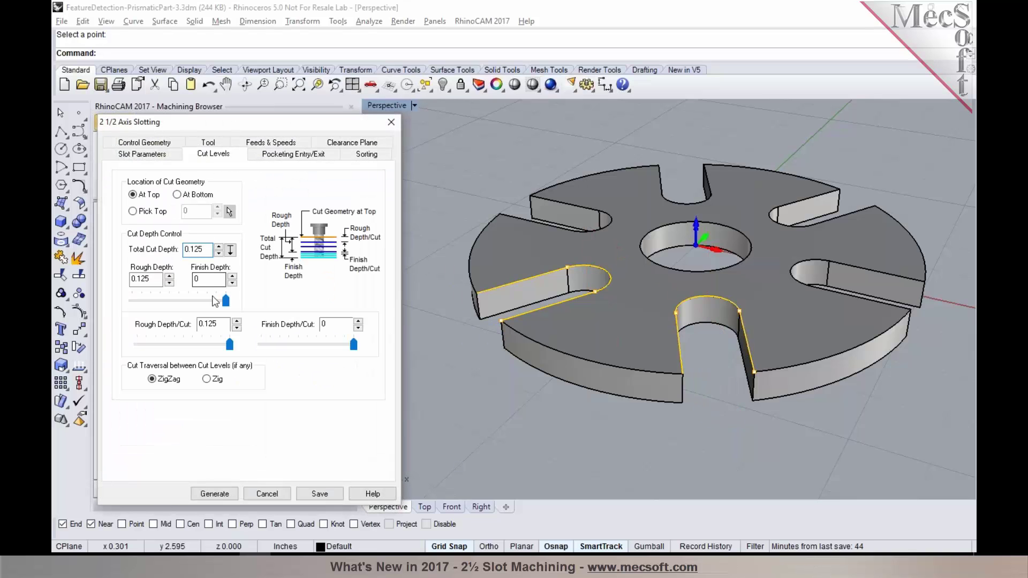
{"action": "left_click", "coordinate": [266, 494]}
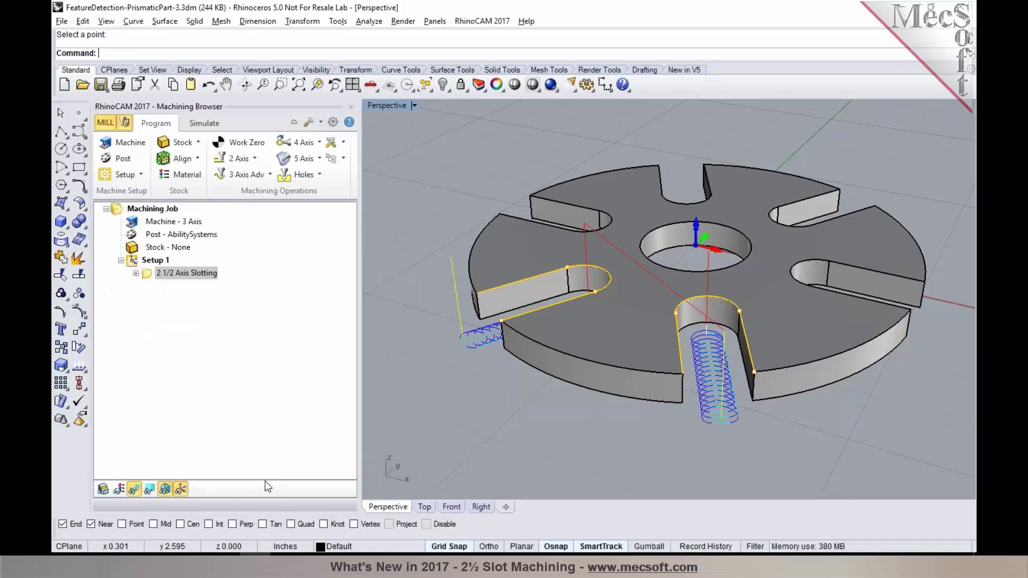
Step: Create a Slotting operation from the Slots group in the Features tab, covering all six slots
{"action": "left_click", "coordinate": [125, 122]}
{"action": "left_click", "coordinate": [491, 124]}
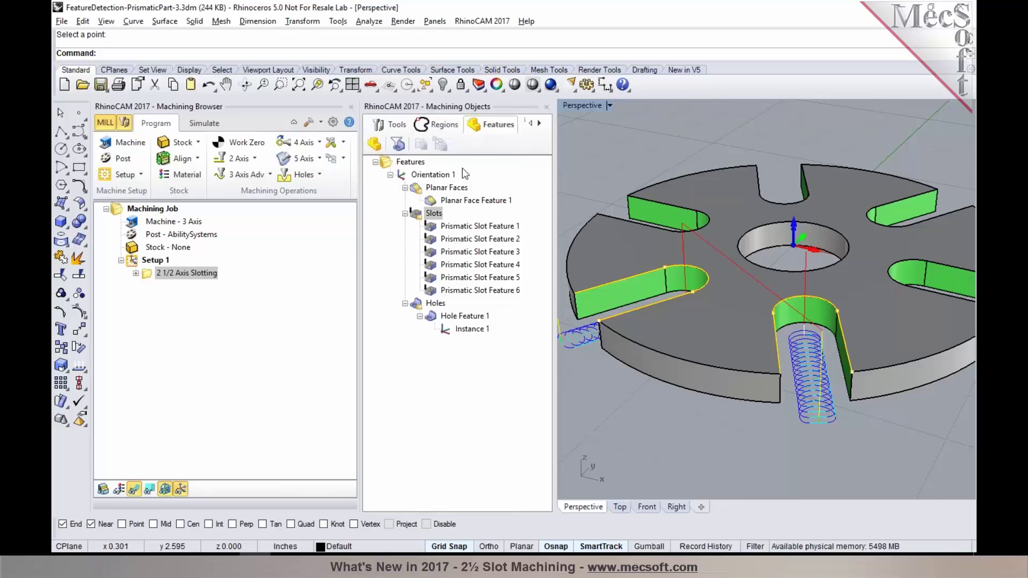
{"action": "left_click", "coordinate": [420, 218]}
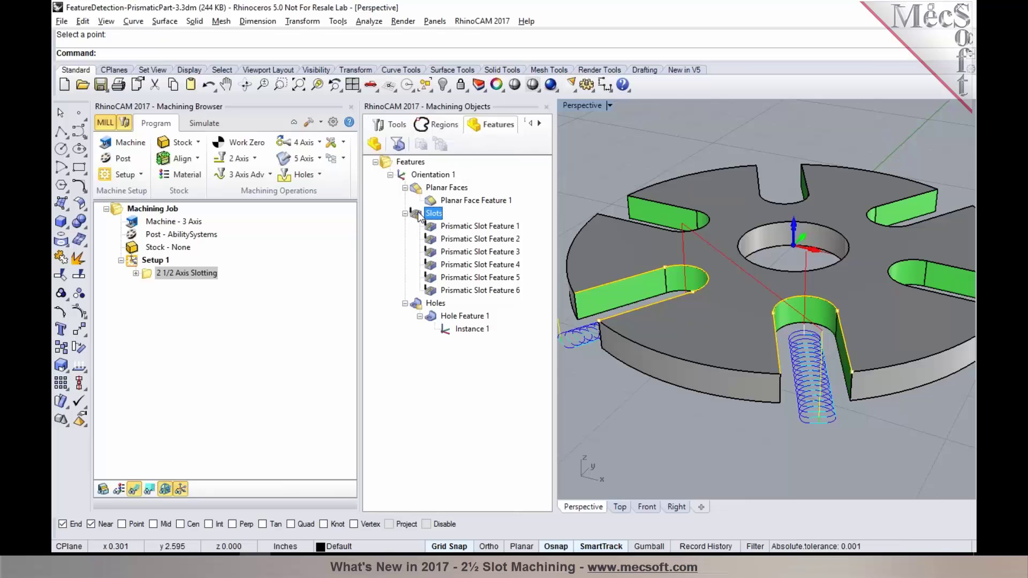
{"action": "right_click", "coordinate": [418, 212]}
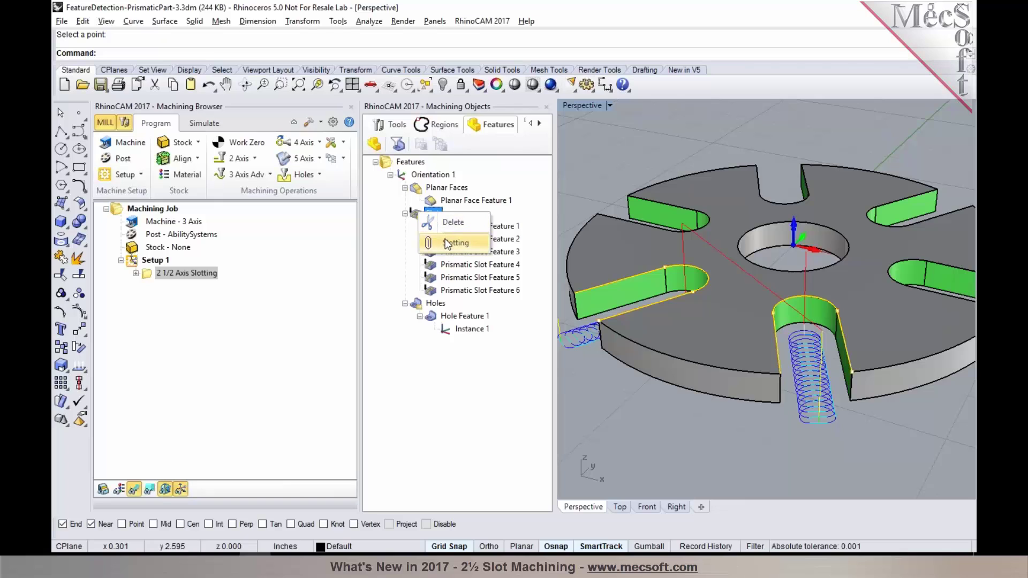
{"action": "left_click", "coordinate": [972, 153]}
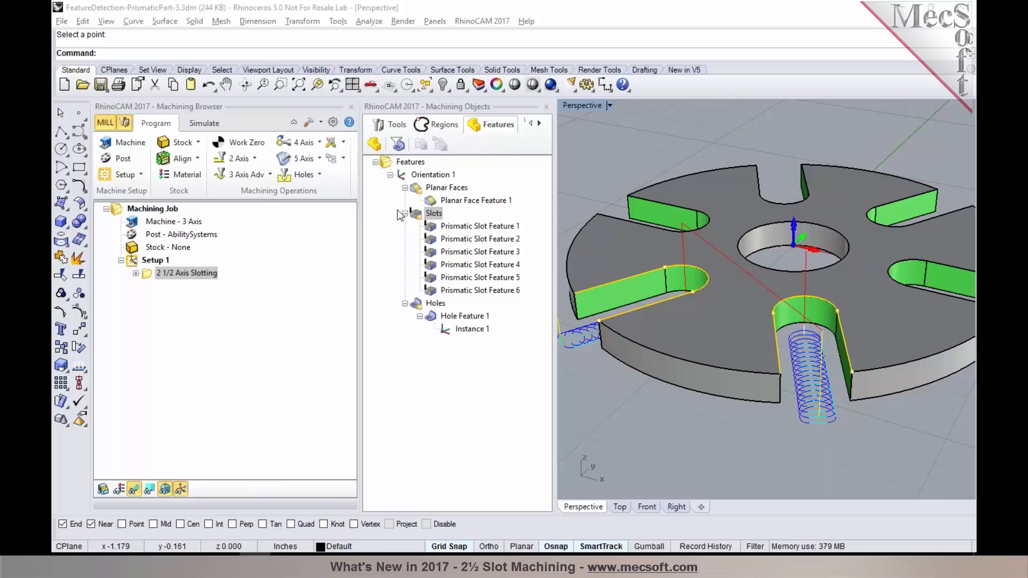
{"action": "left_click", "coordinate": [433, 214]}
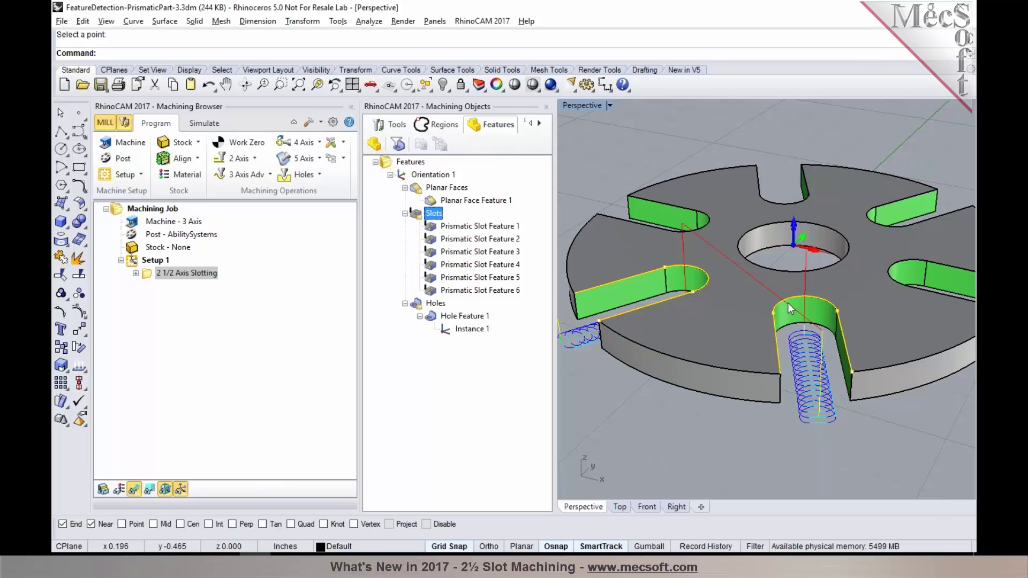
{"action": "right_click", "coordinate": [428, 216]}
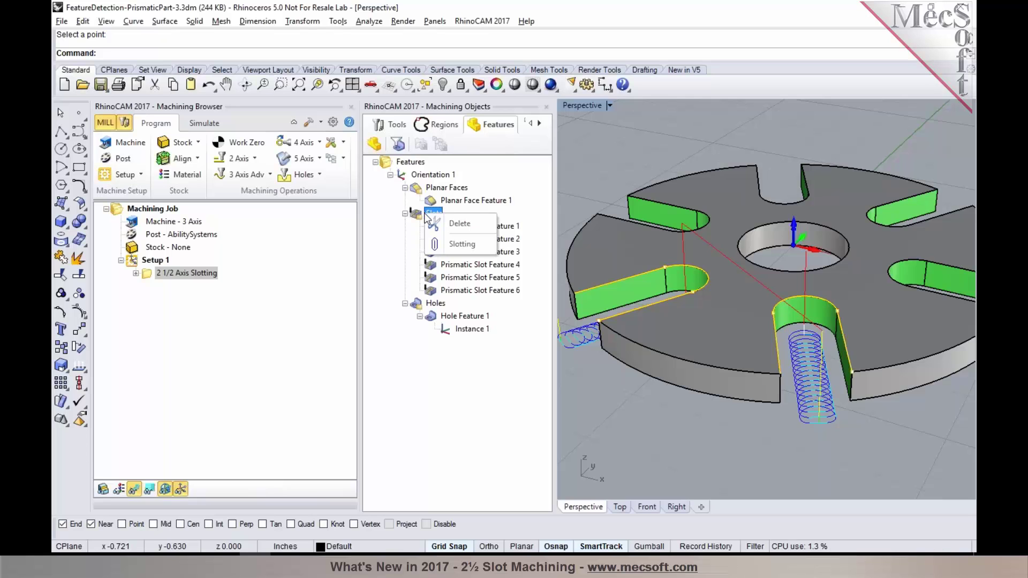
{"action": "left_click", "coordinate": [460, 245]}
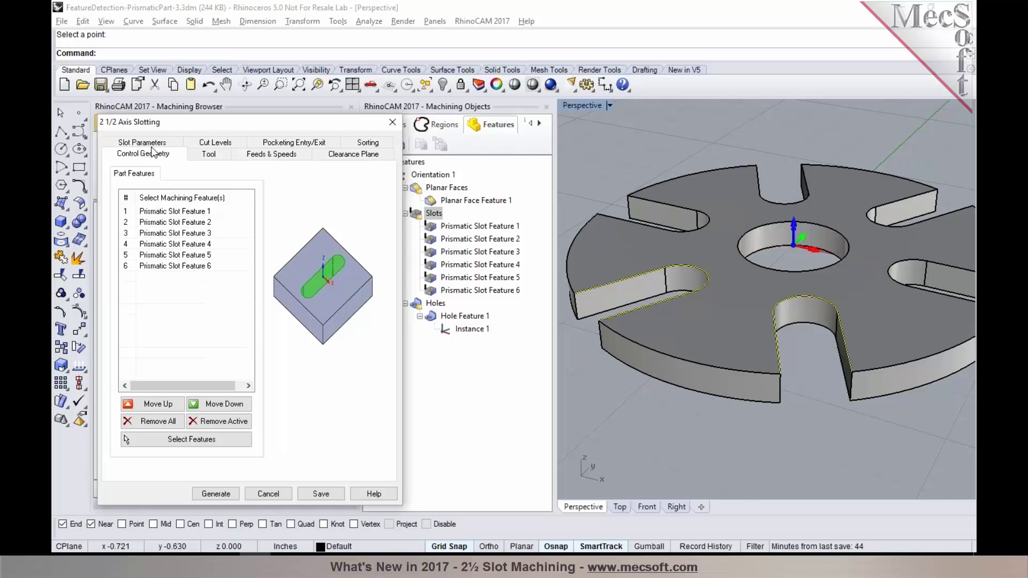
Step: Confirm the 1/8-inch mill and 0.125 depth per cut, then generate toolpaths for all six slots
{"action": "left_click", "coordinate": [204, 156]}
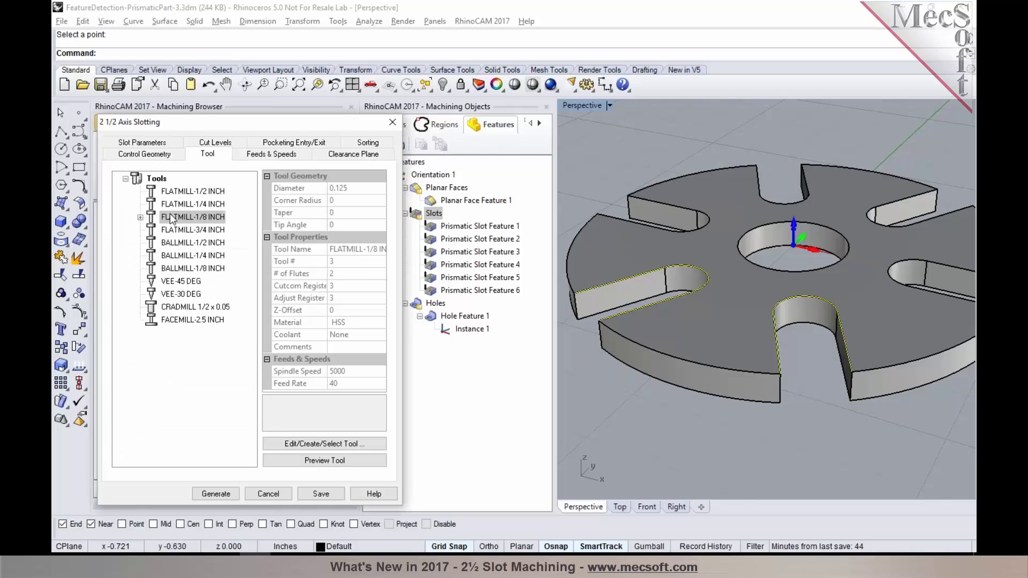
{"action": "left_click", "coordinate": [204, 143]}
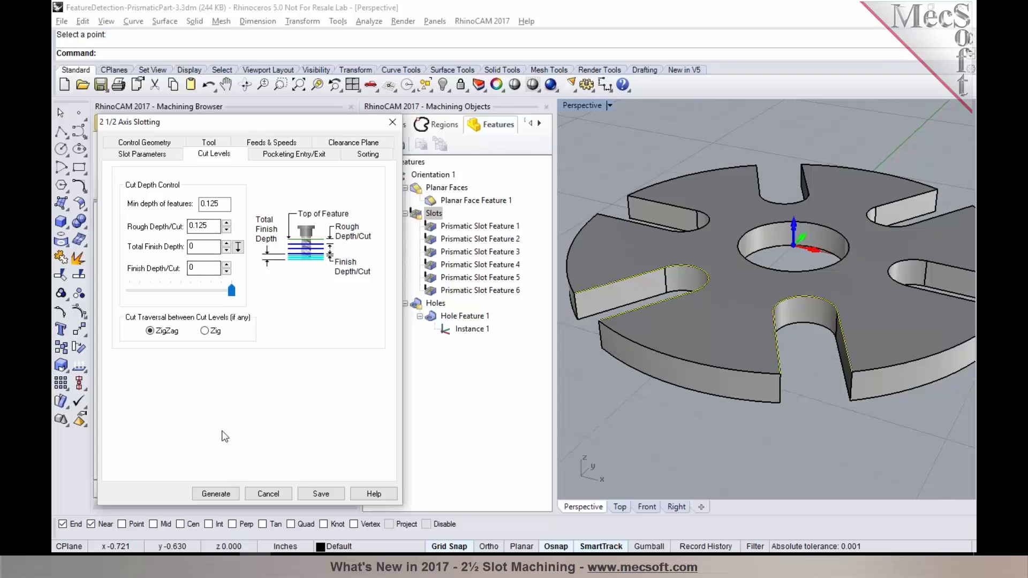
{"action": "left_click", "coordinate": [214, 497]}
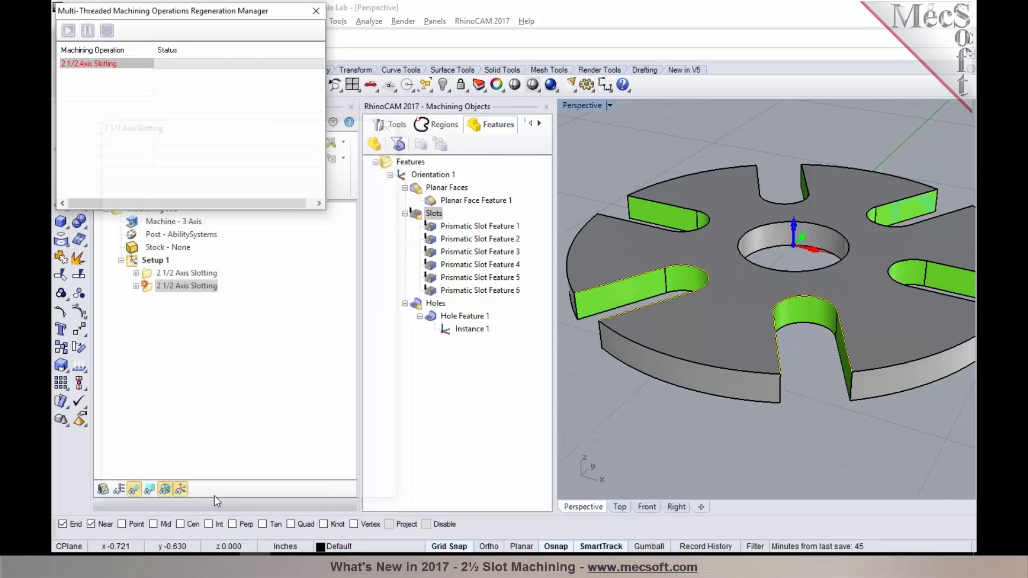
{"action": "scroll", "coordinate": [712, 385], "scroll_direction": "down", "scroll_amount": 1}
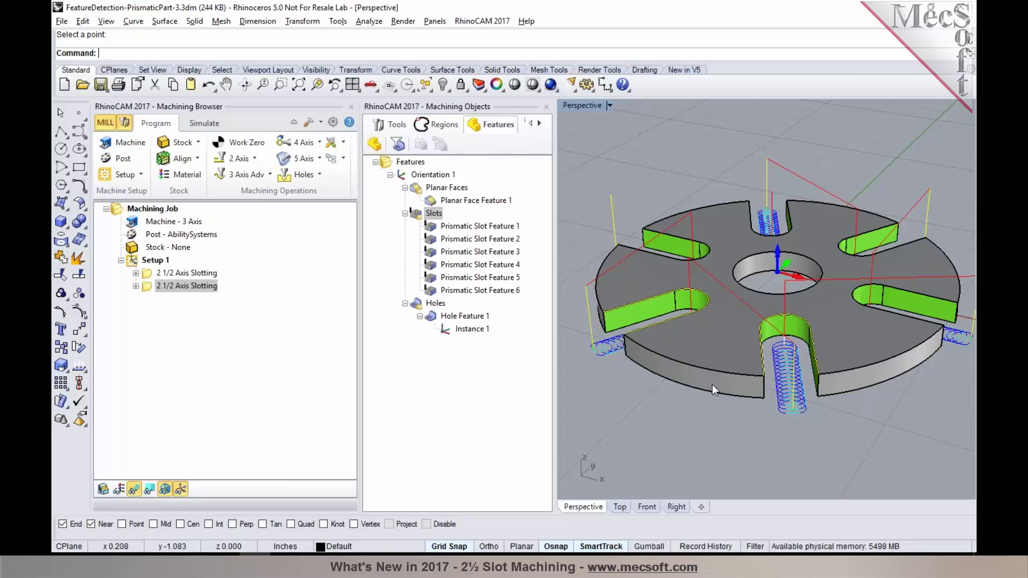
Step: Set the second slotting operation's Rough Depth/Cut to 0.0625 and regenerate its toolpaths
{"action": "left_click", "coordinate": [147, 287]}
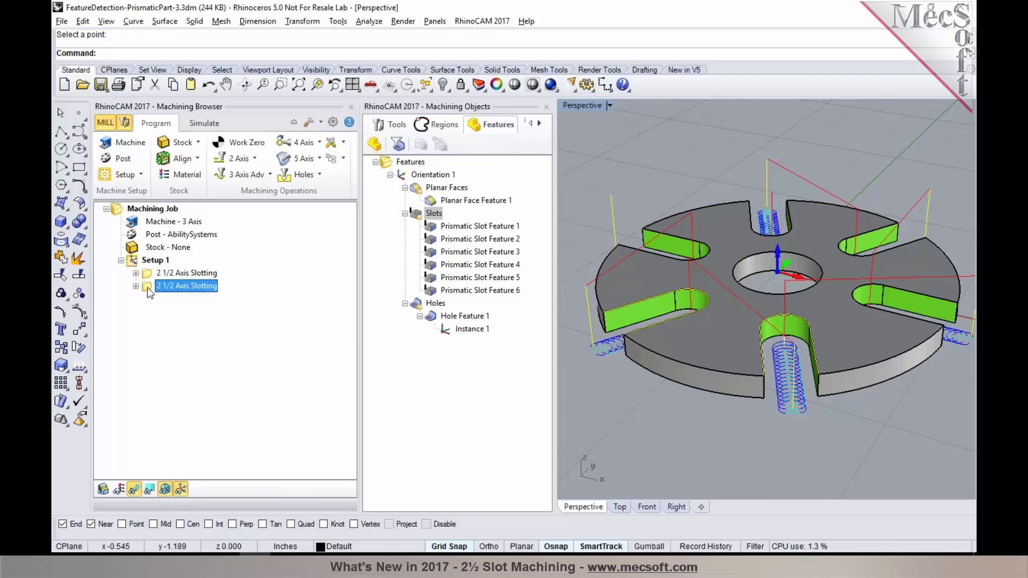
{"action": "double_click", "coordinate": [147, 287]}
{"action": "left_click", "coordinate": [209, 146]}
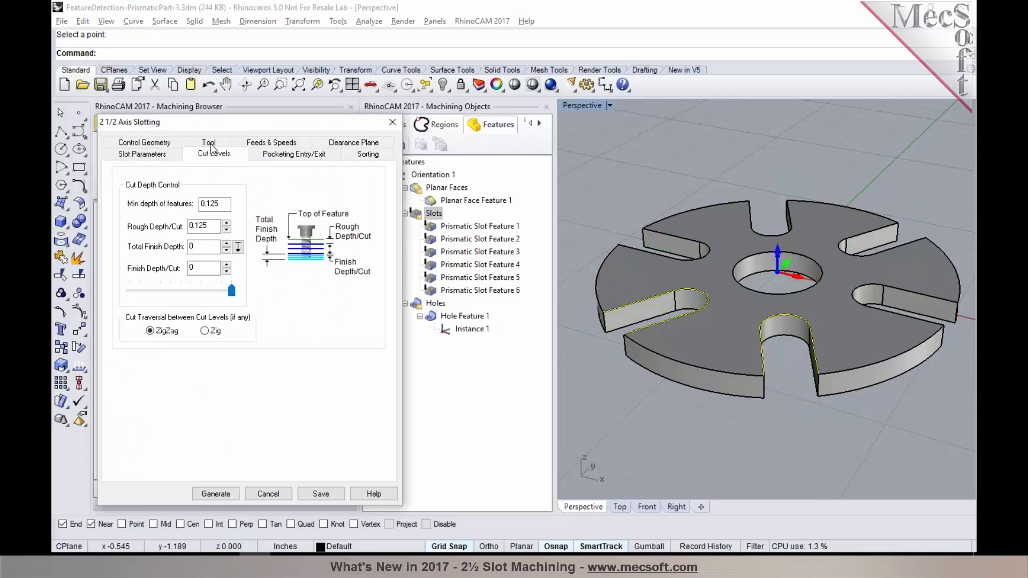
{"action": "double_click", "coordinate": [185, 225]}
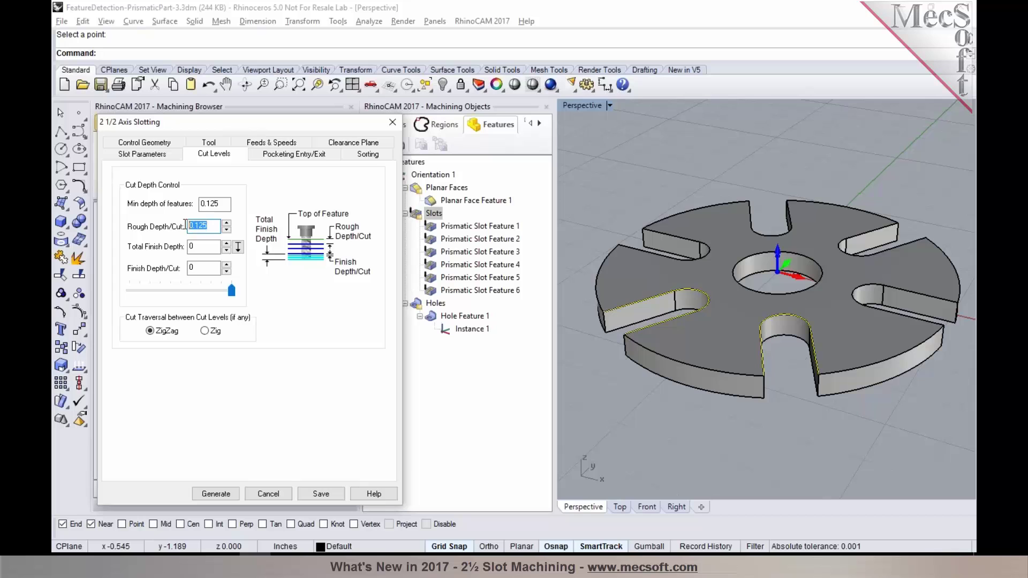
{"action": "type", "text": "0.0625"}
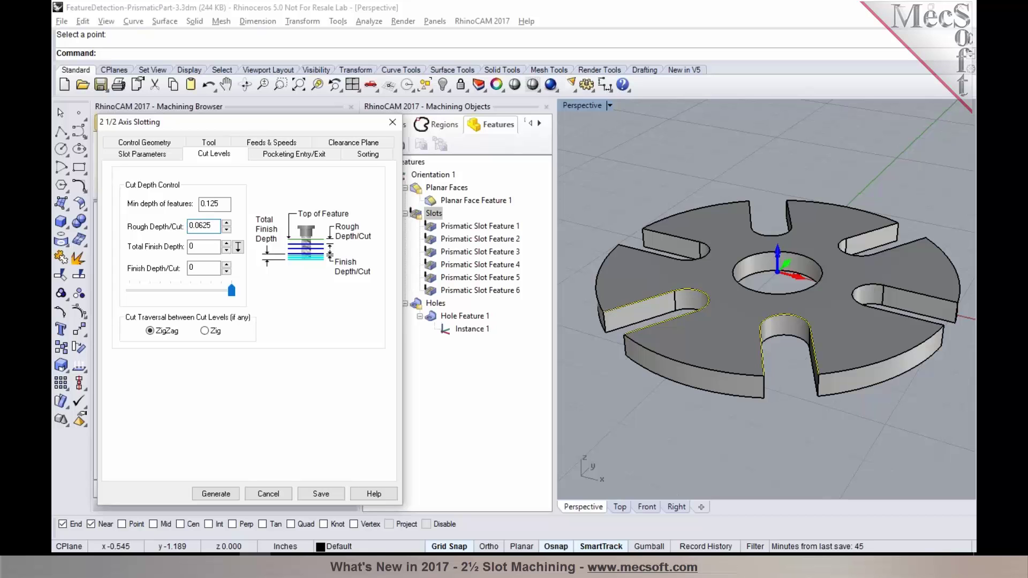
{"action": "left_click", "coordinate": [206, 494]}
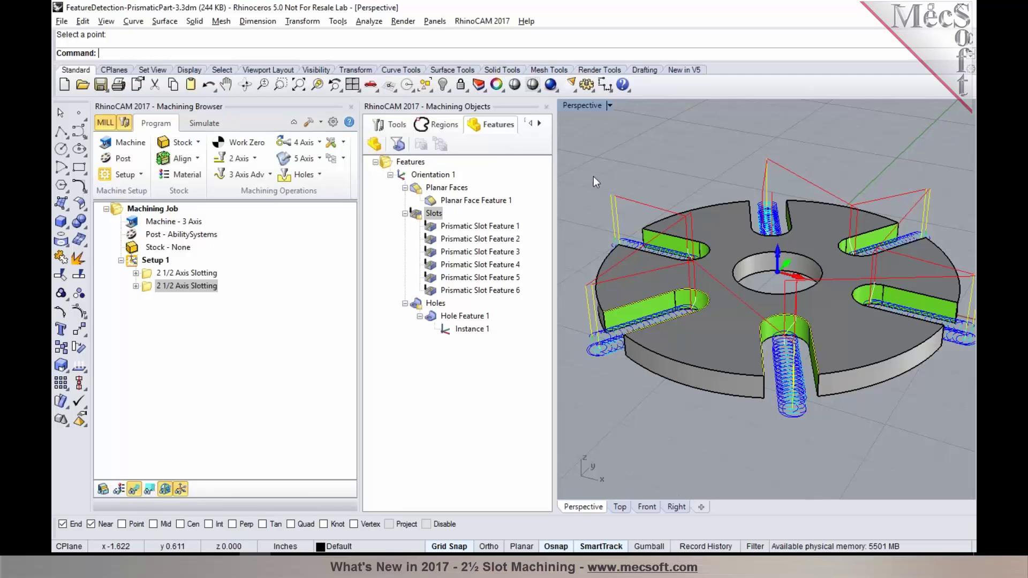
Step: Switch the Machining Objects browser to the Tools list, FLATMILL-1/2 INCH through FACEMILL-2.5 INCH
{"action": "left_click", "coordinate": [390, 126]}
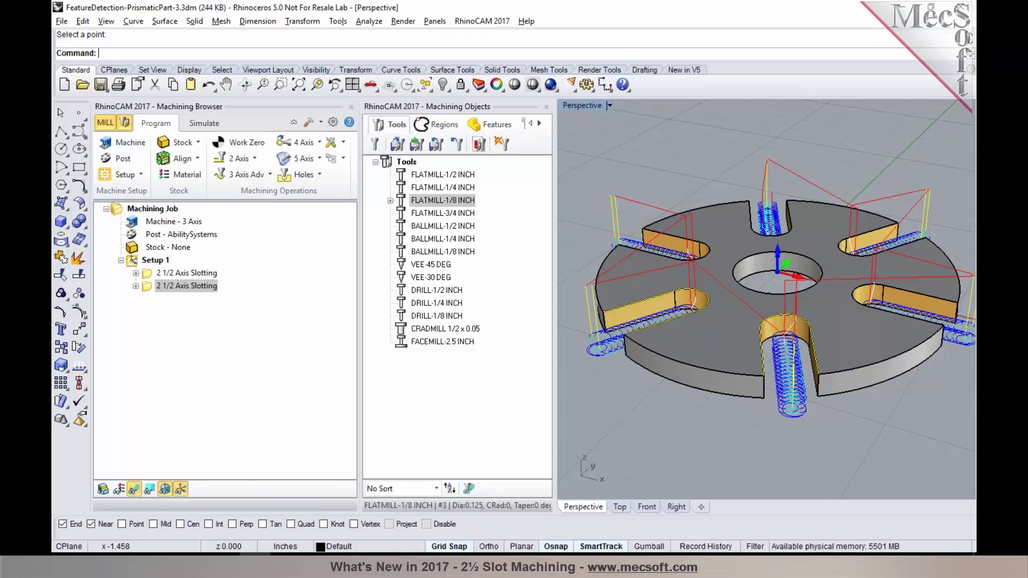